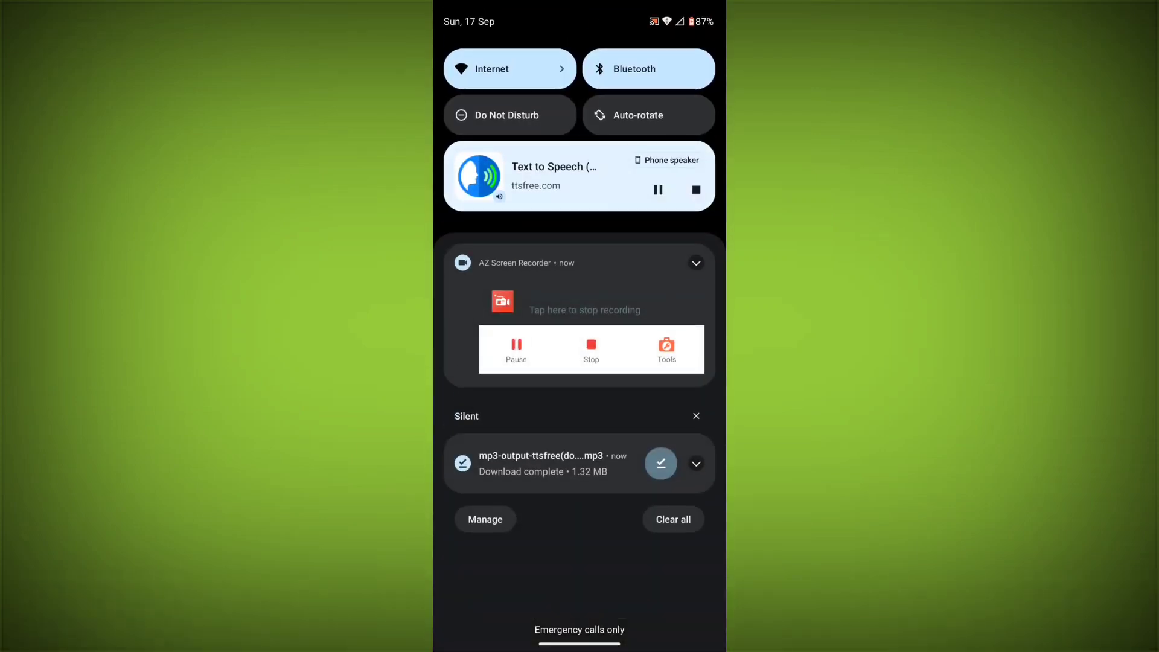
- Confirm in the internet panel that Wi-Fi is connected to Tp link, then return home
left_click(491, 69)
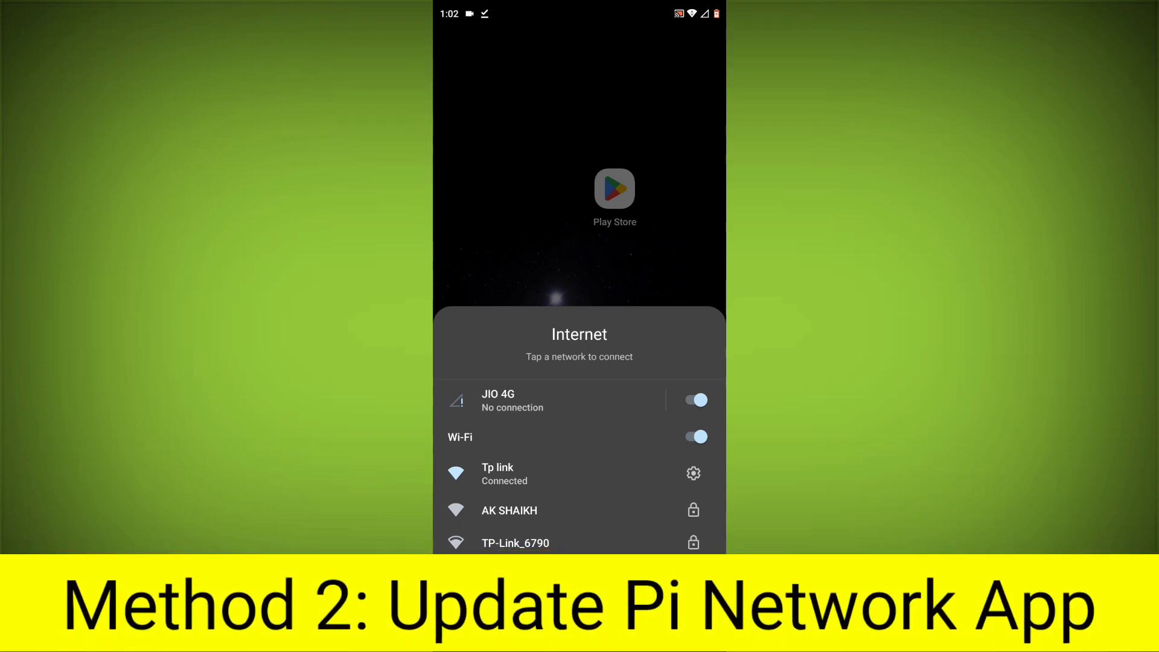
key("Escape")
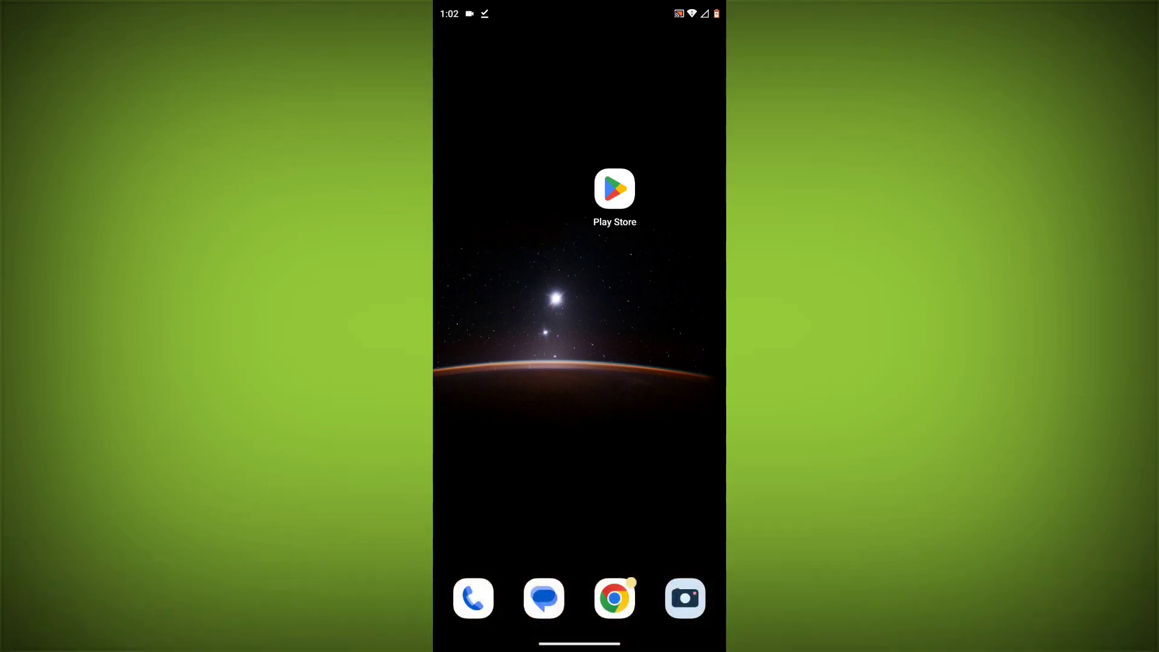
- Search the Play Store for 'pi network' and open the installed Pi Network listing
left_click(614, 188)
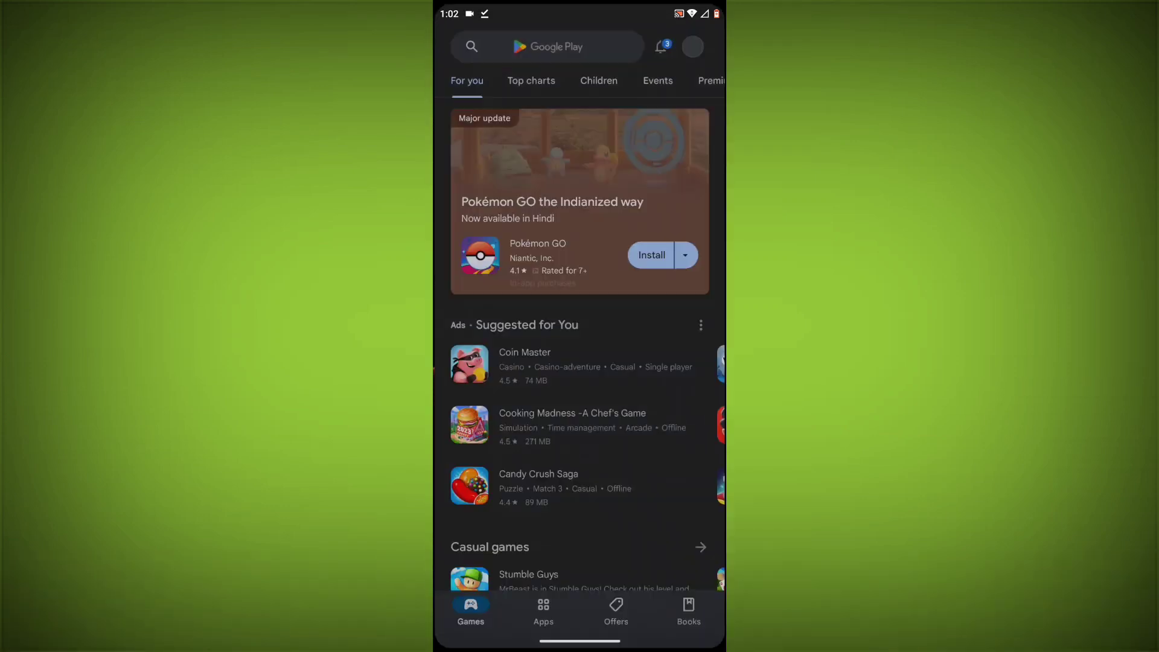
left_click(571, 44)
type("pi")
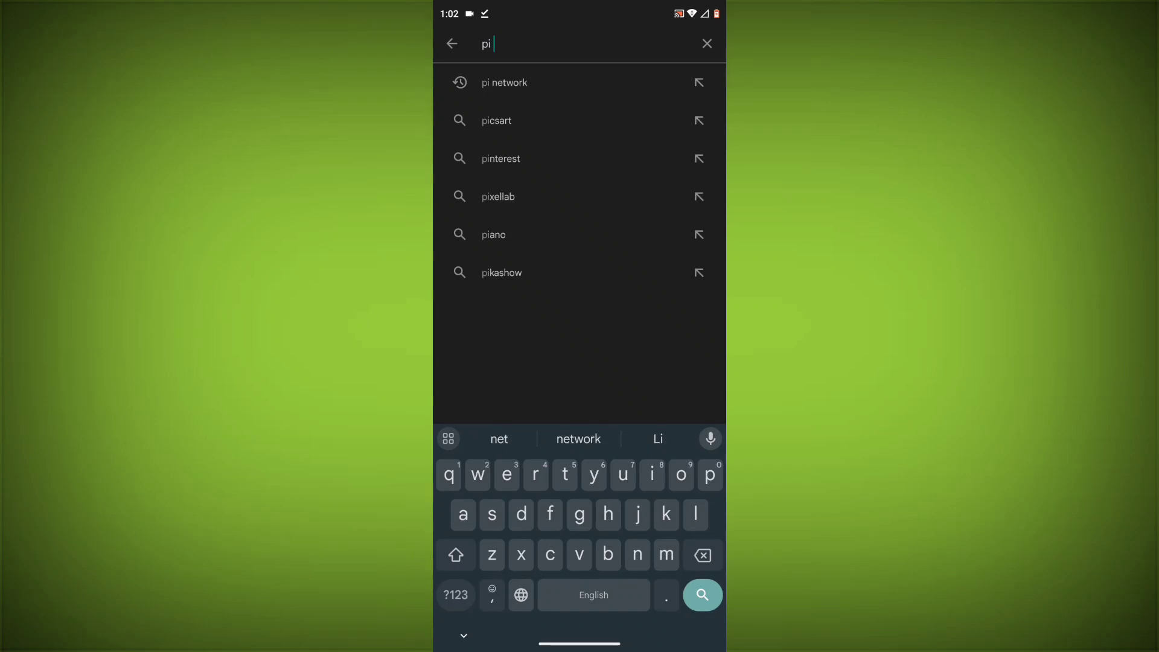
type(" ni")
key("BackSpace")
type("et")
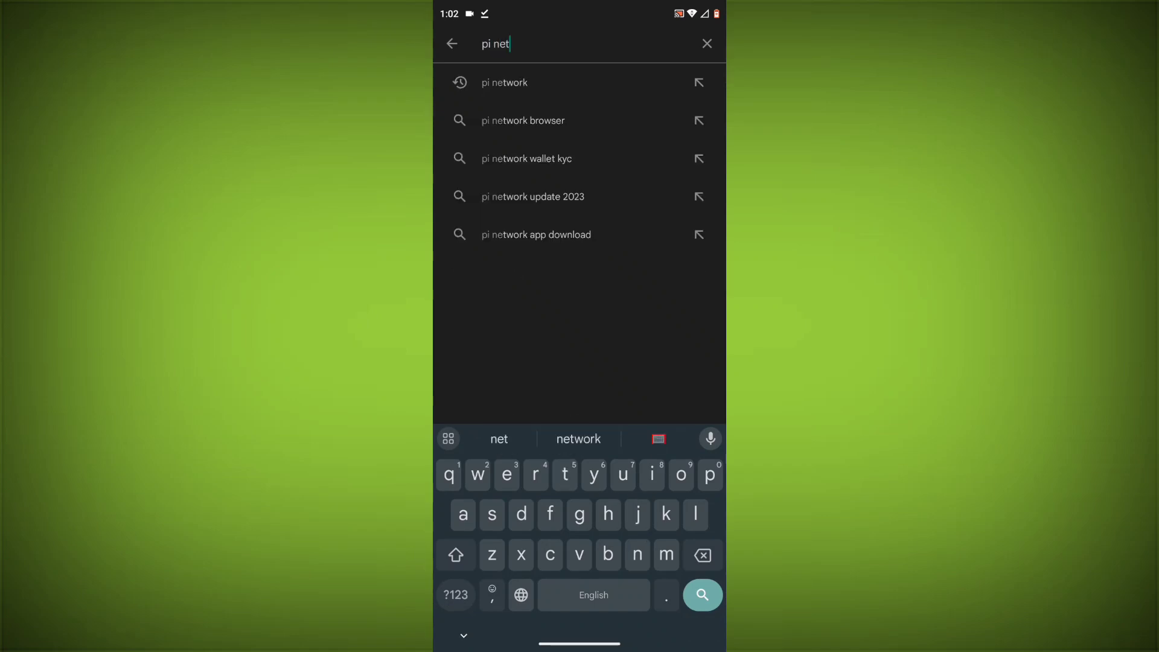
type("work")
key("Return")
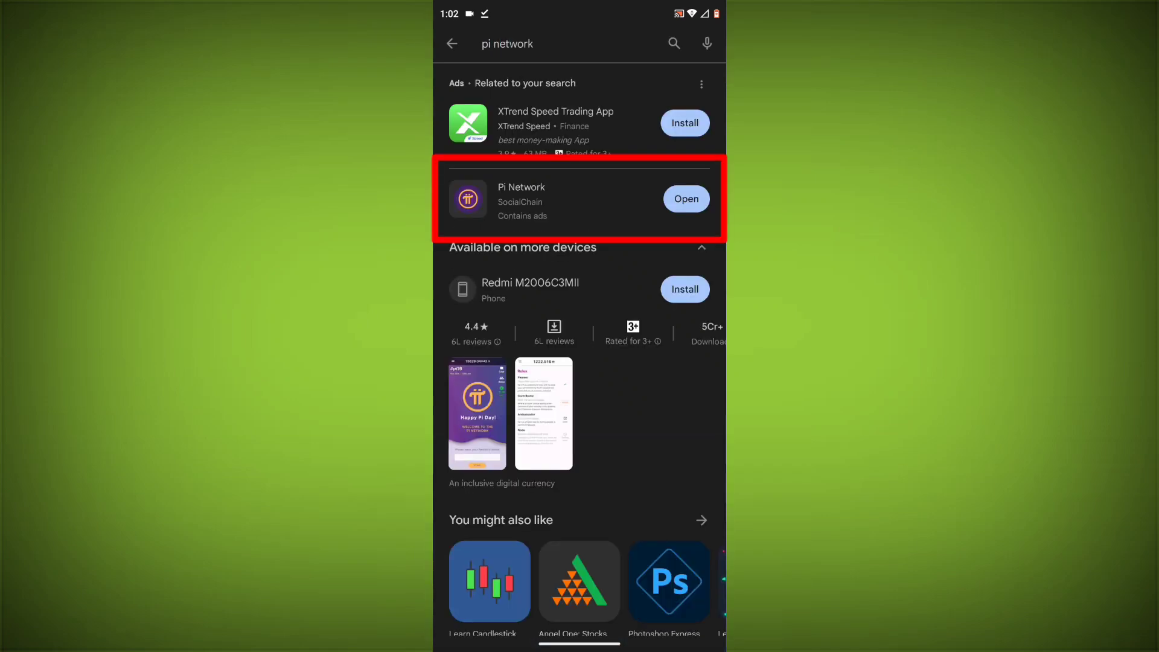
left_click(521, 198)
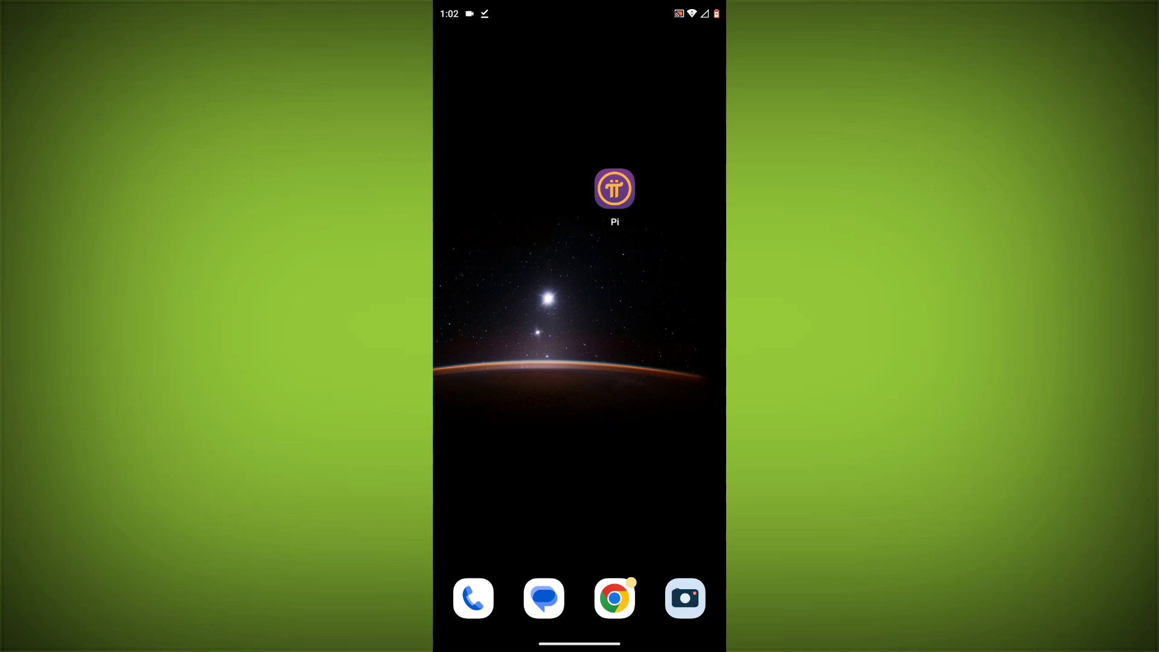
- Force stop Pi from its App info page and confirm with OK
left_click(615, 189)
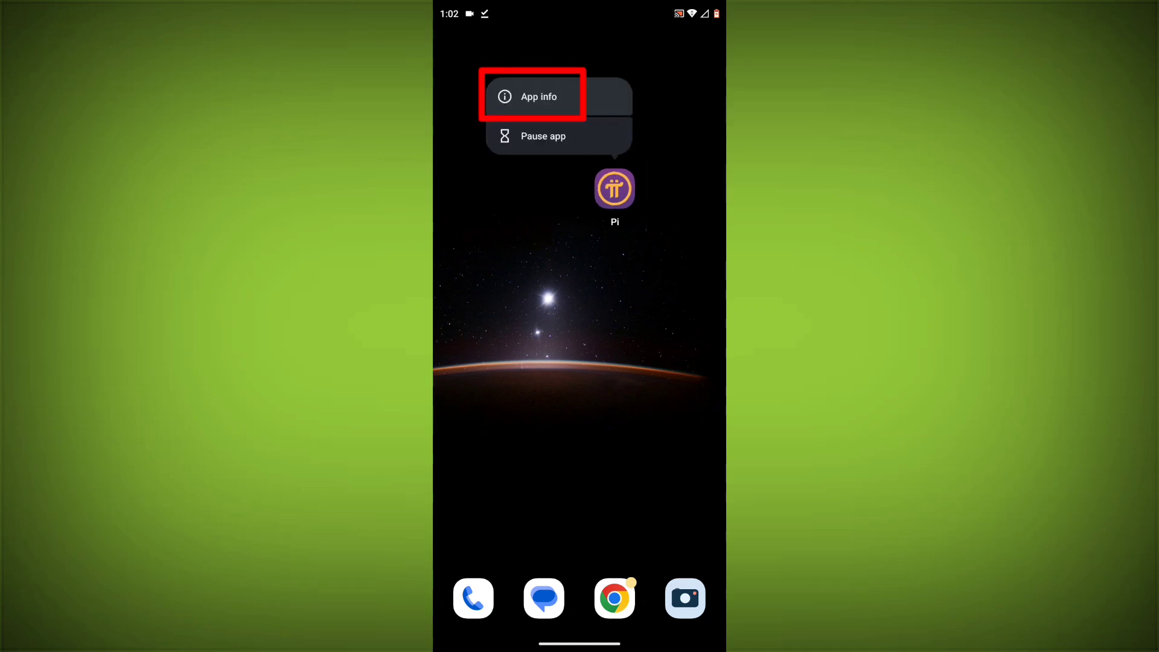
left_click(538, 96)
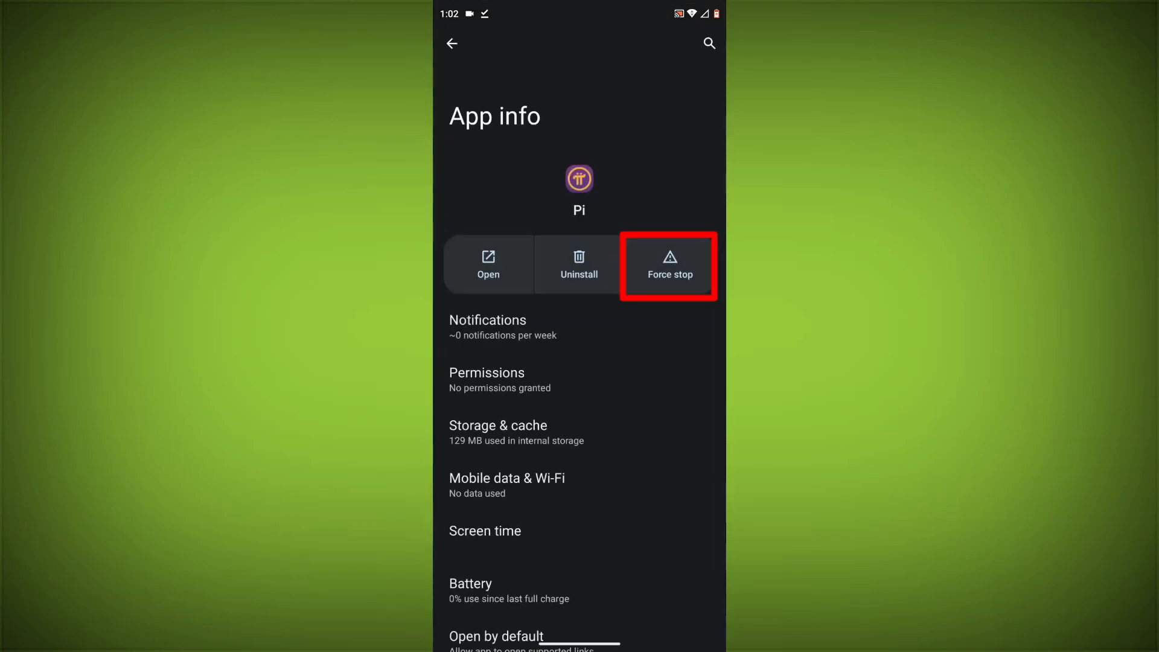
left_click(671, 265)
left_click(677, 365)
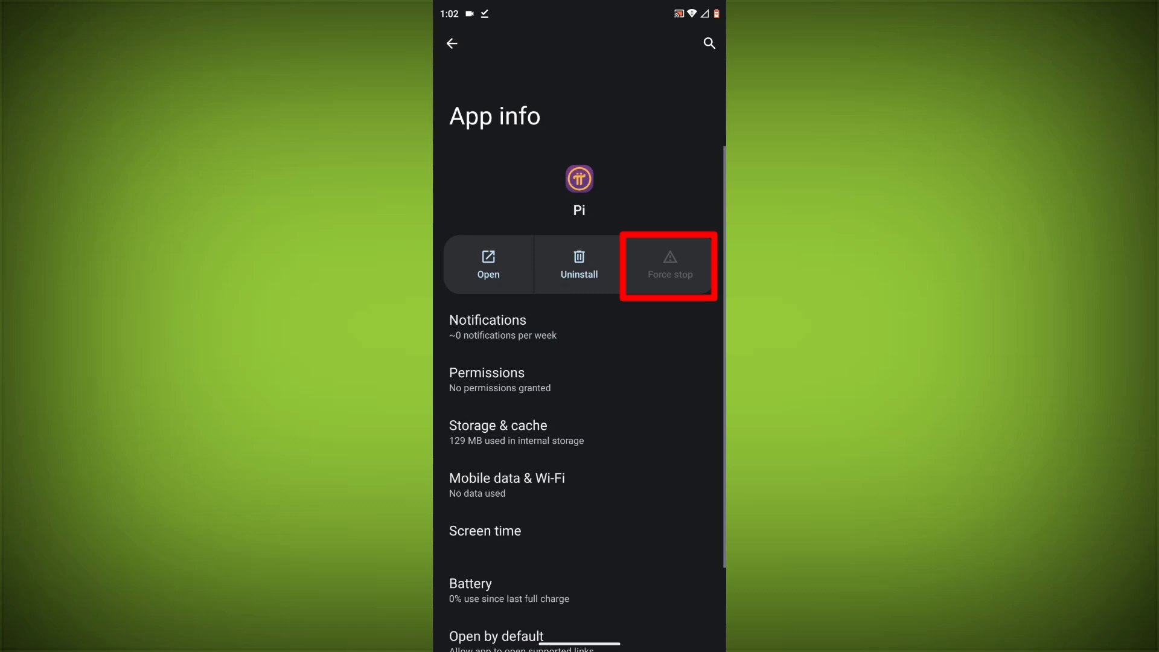
- Clear Pi's cache and storage so both read 0 B, then return home
left_click(508, 340)
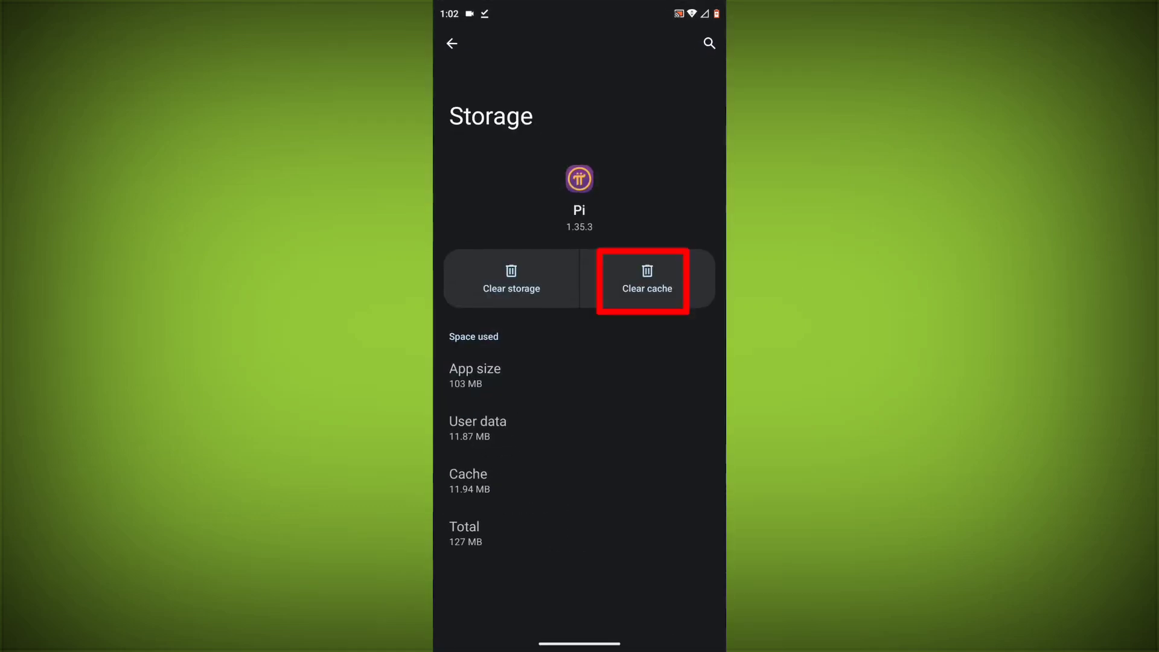
left_click(647, 281)
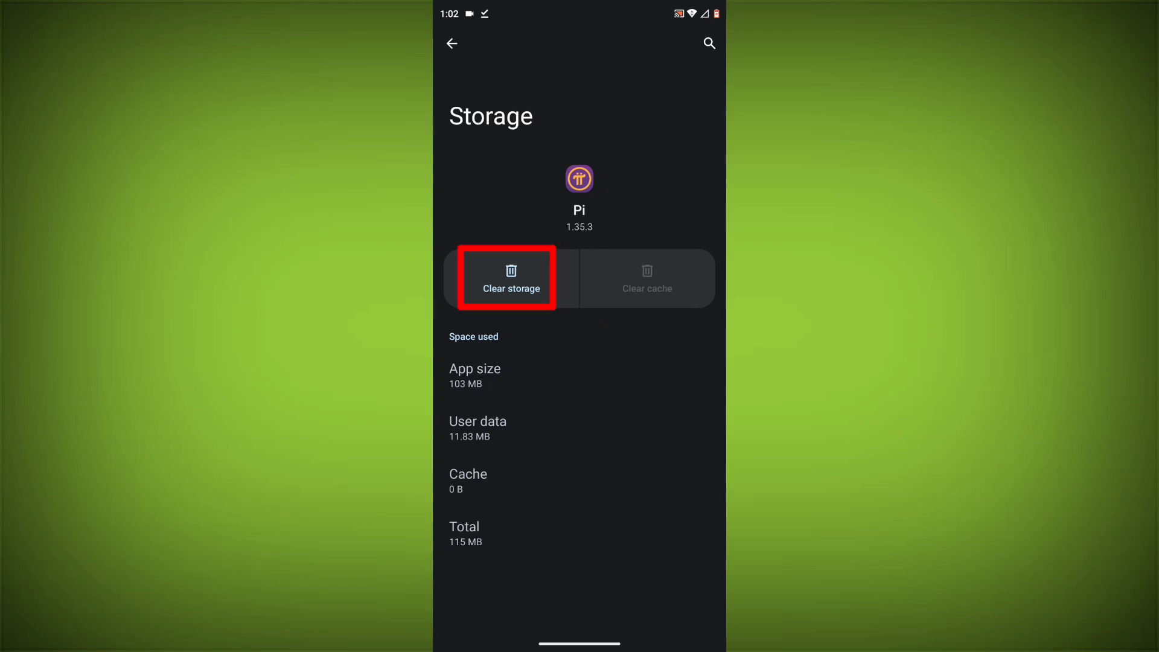
left_click(512, 279)
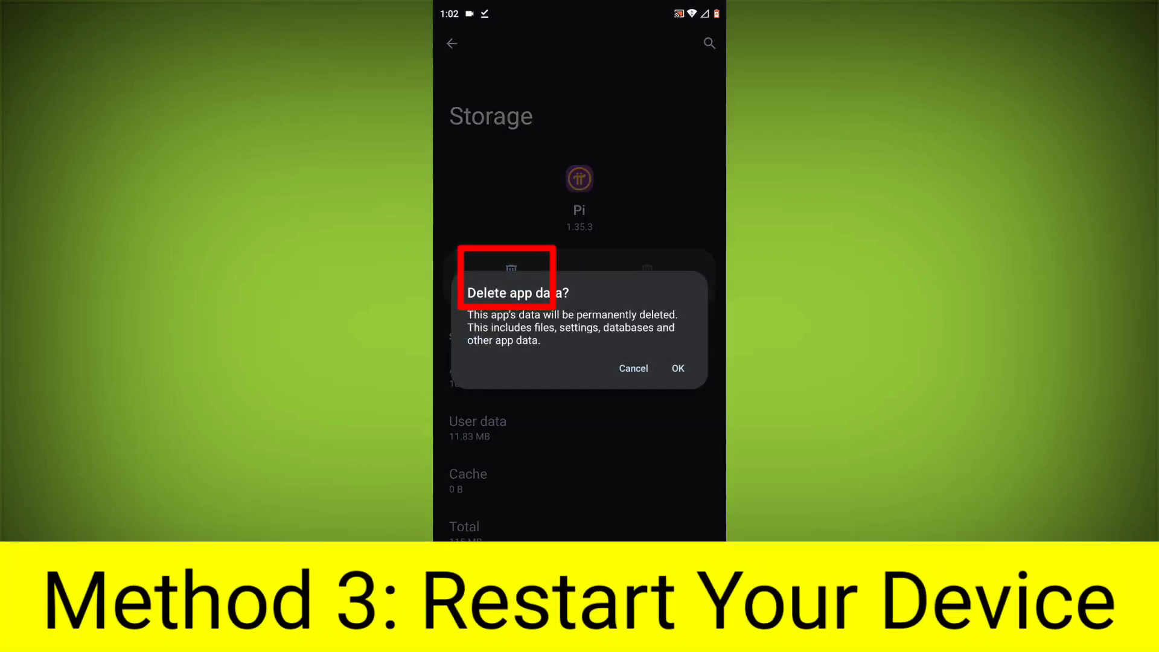
left_click(676, 367)
left_click_drag(580, 539, 580, 317)
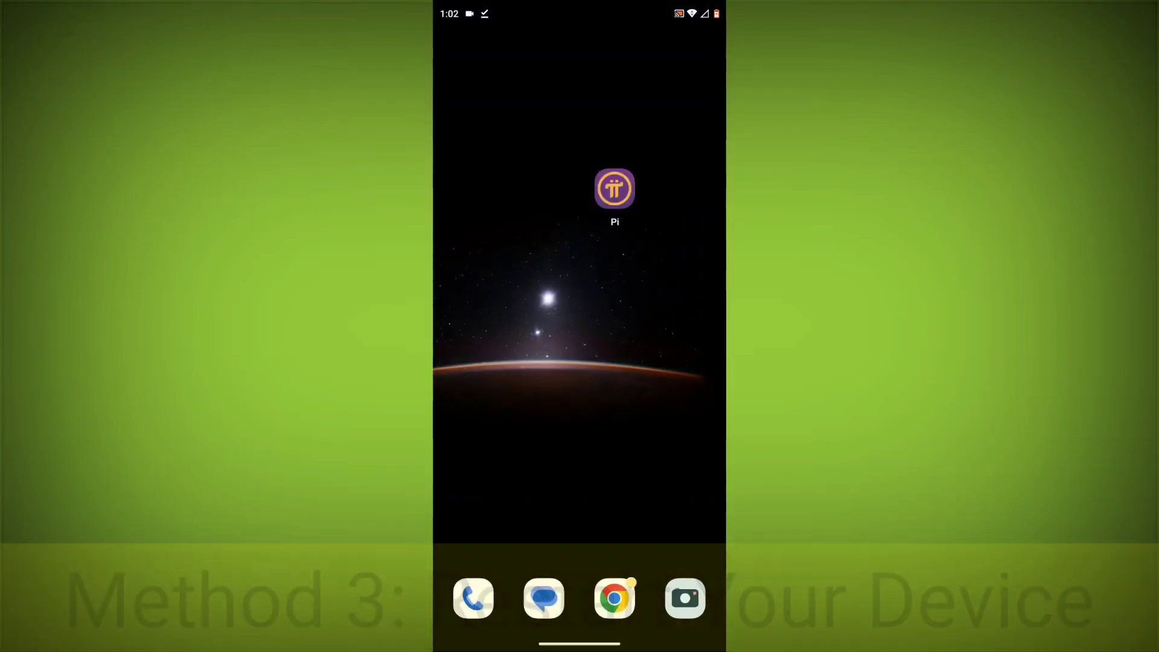
- Bring up the power menu with the power button to restart the phone
key("XF86PowerOff")
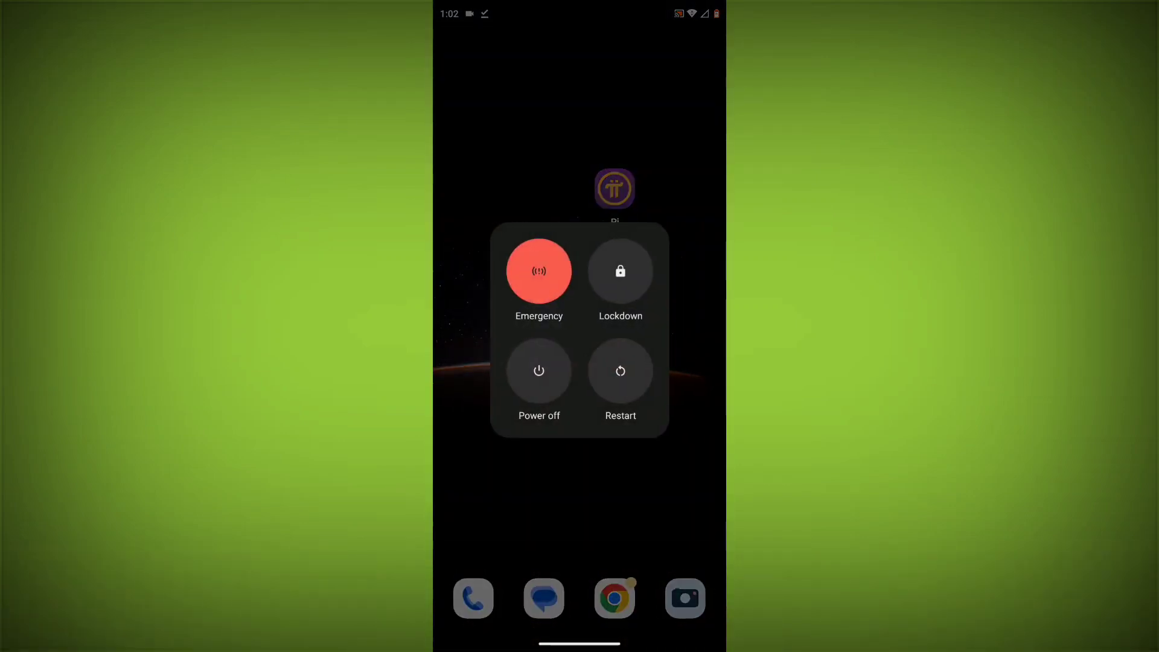